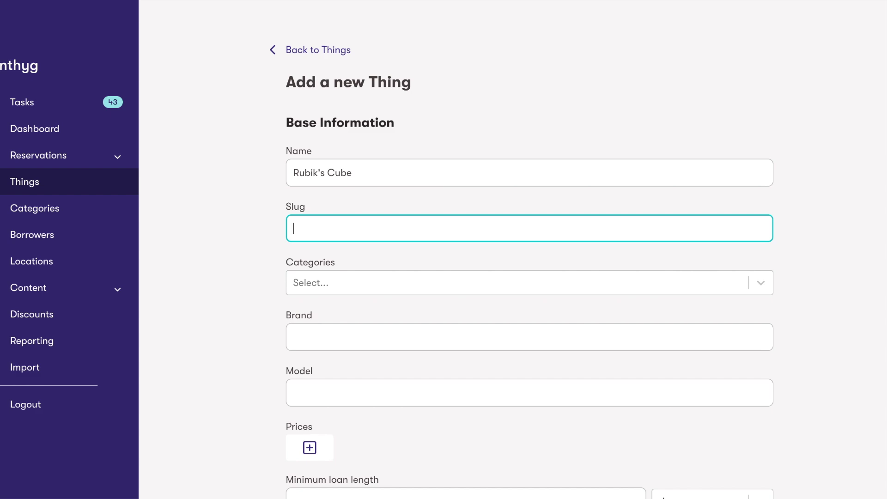
# Step: Enter rubiks-cube as the slug of the new Thing
pyautogui.write('rubiks-c')
pyautogui.write('unbe')
pyautogui.press('BackSpace')
pyautogui.press('BackSpace')
pyautogui.press('BackSpace')
pyautogui.write('be')
# Step: Assign the categories Toys and Games and Entertainment to the Thing, and enter Rubik's as its brand
pyautogui.click(391, 278)
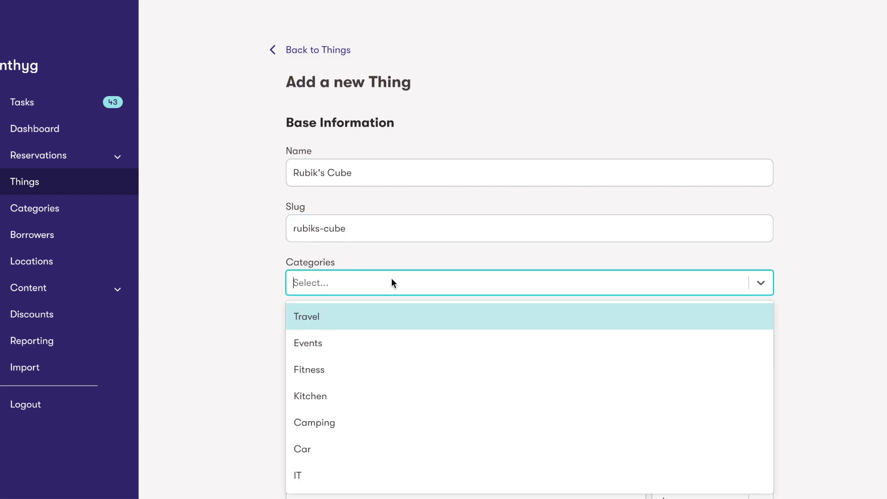
pyautogui.moveTo(380, 485)
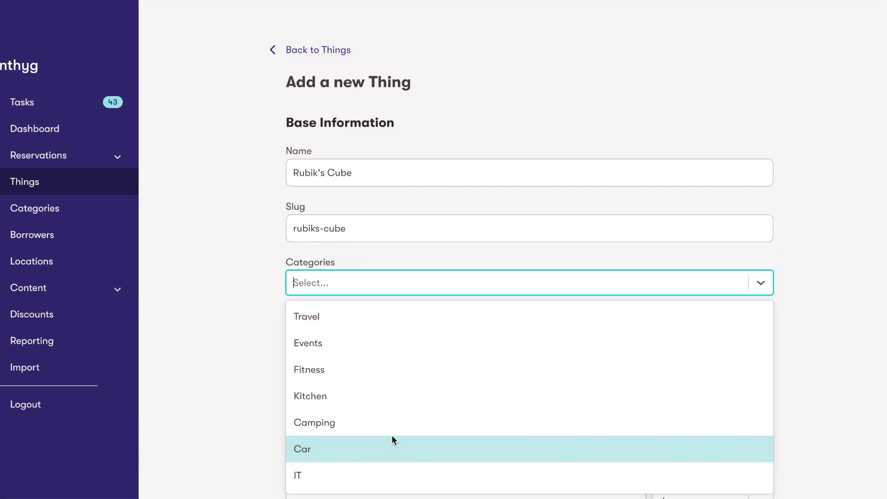
pyautogui.scroll(-5, 392, 439)
pyautogui.click(417, 372)
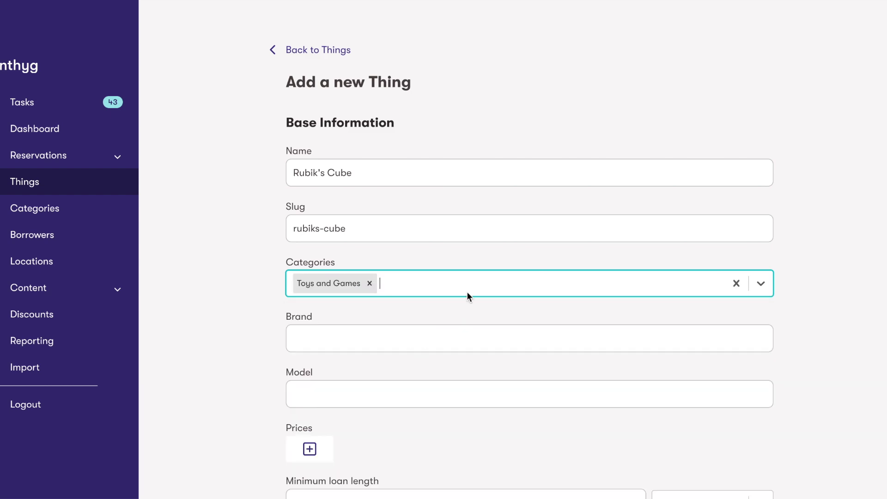
pyautogui.write('ent')
pyautogui.click(450, 337)
pyautogui.click(393, 333)
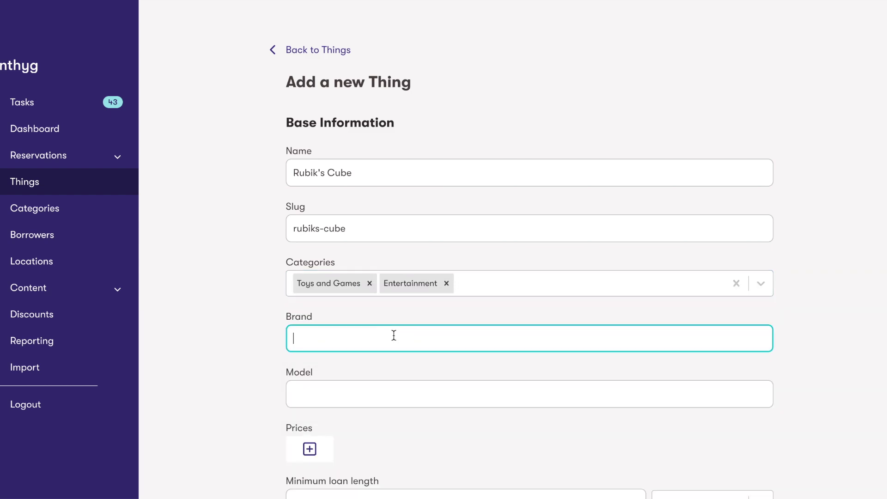
pyautogui.write("Rubik's")
# Step: Add a price entry with a Daily duration and a gross price of £2
pyautogui.scroll(-2, 380, 305)
pyautogui.click(310, 360)
pyautogui.scroll(-2, 248, 299)
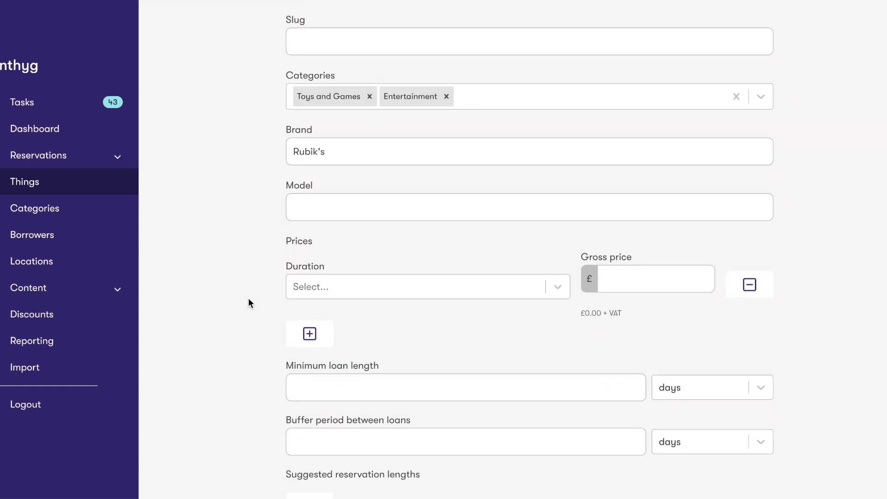
pyautogui.click(484, 290)
pyautogui.click(467, 326)
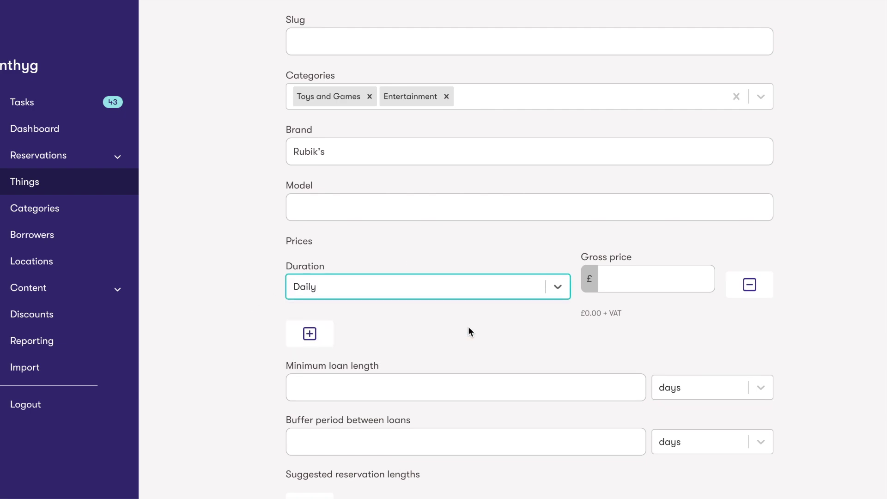
pyautogui.click(631, 280)
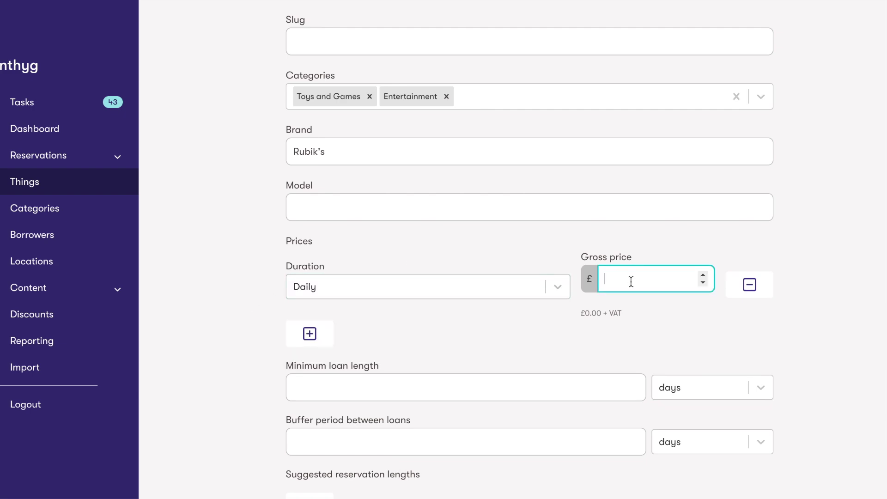
pyautogui.write('2')
# Step: Add a second price entry with a Weekly duration and a gross price of £10
pyautogui.click(309, 333)
pyautogui.click(370, 359)
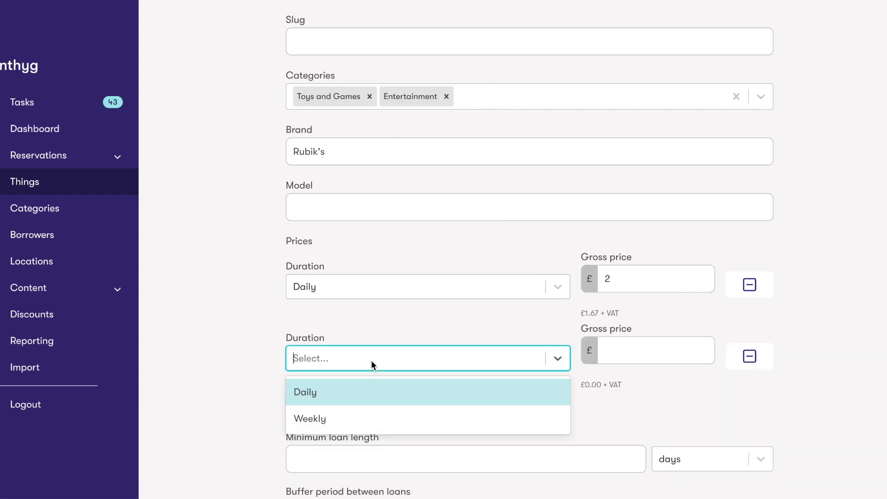
pyautogui.click(366, 413)
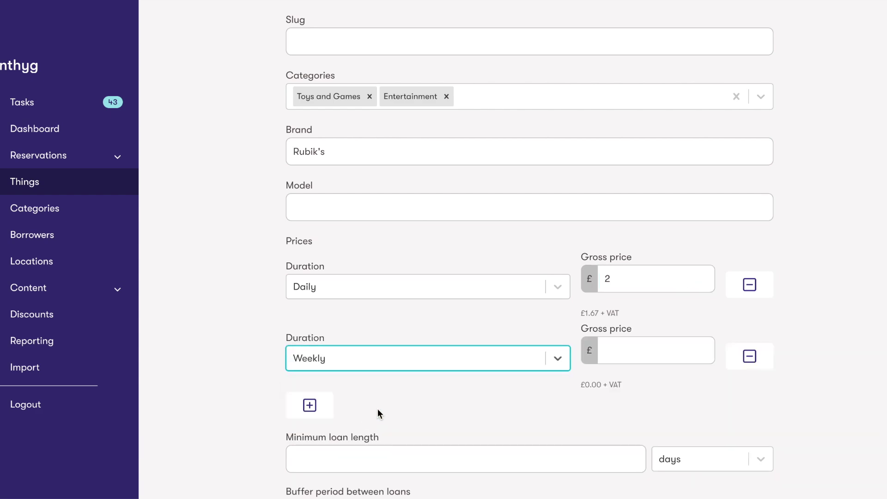
pyautogui.click(631, 350)
pyautogui.write('10')
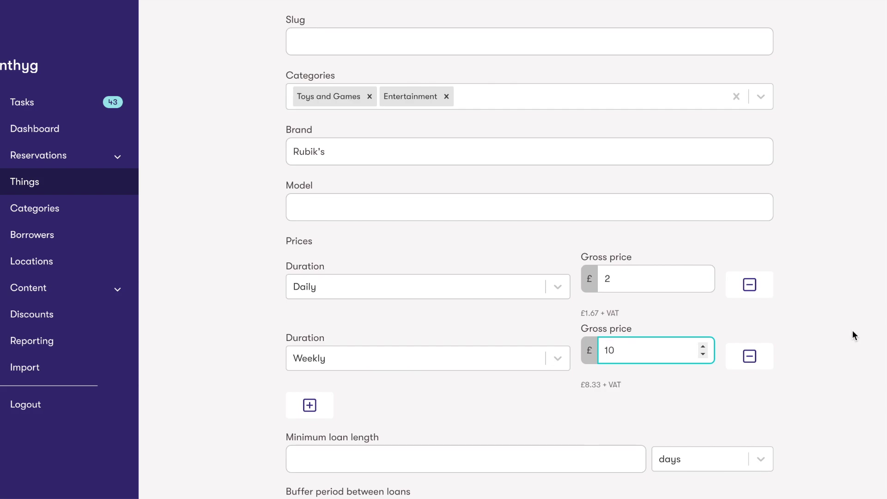
# Step: Choose an icon for each of the three At a glance entries in the Content section
pyautogui.scroll(-4, 852, 329)
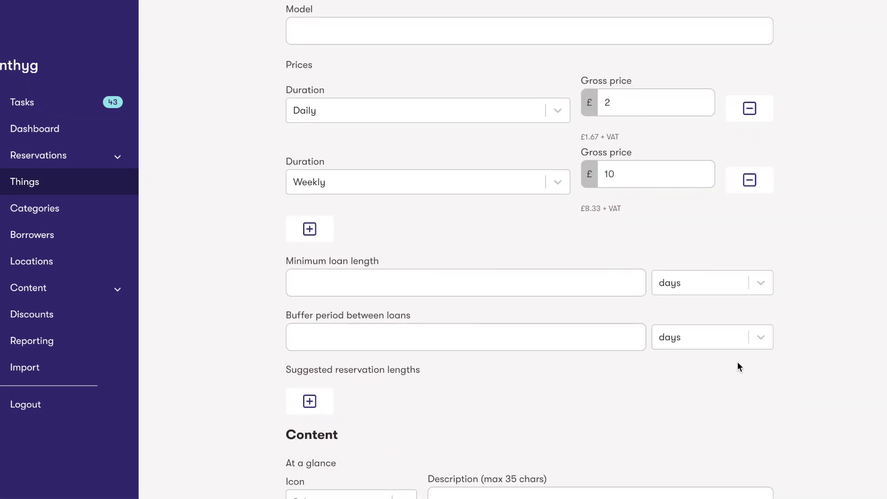
pyautogui.scroll(-3, 738, 364)
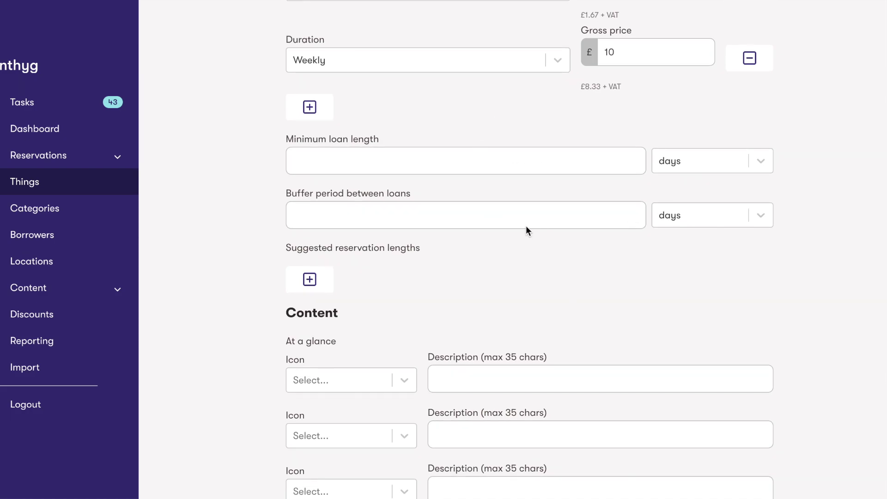
pyautogui.scroll(-2, 528, 218)
pyautogui.scroll(-2, 529, 218)
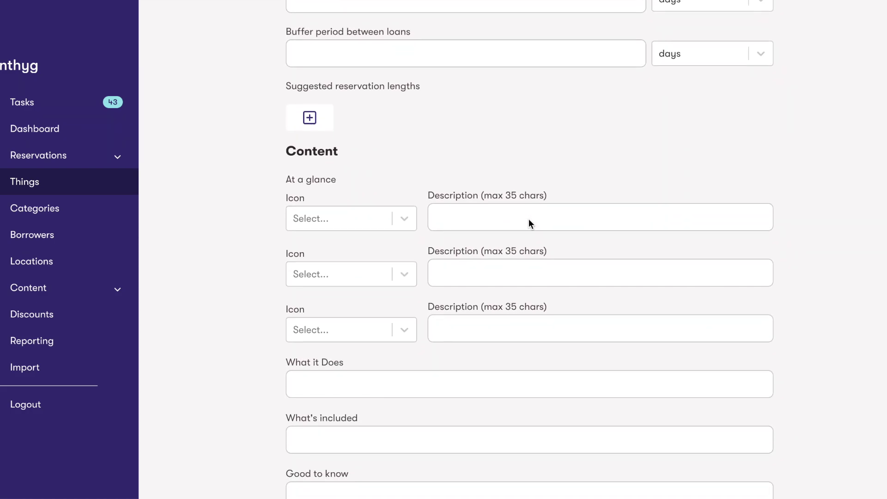
pyautogui.click(413, 226)
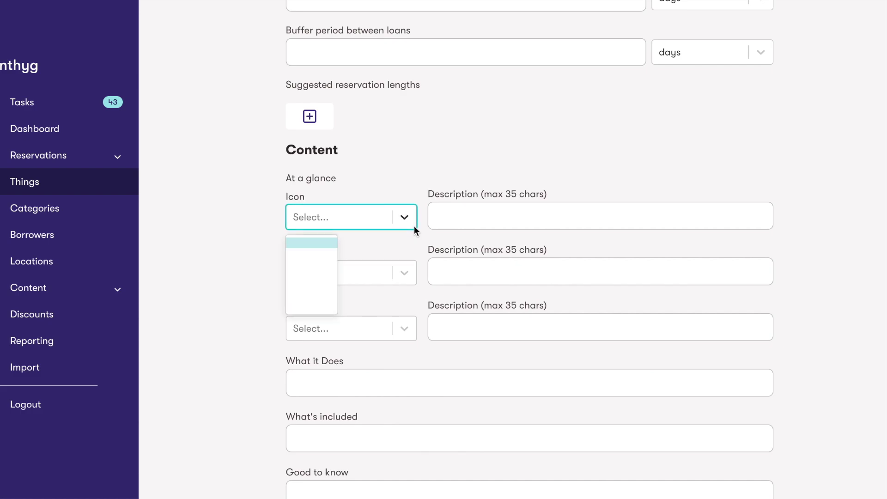
pyautogui.click(329, 270)
pyautogui.click(345, 274)
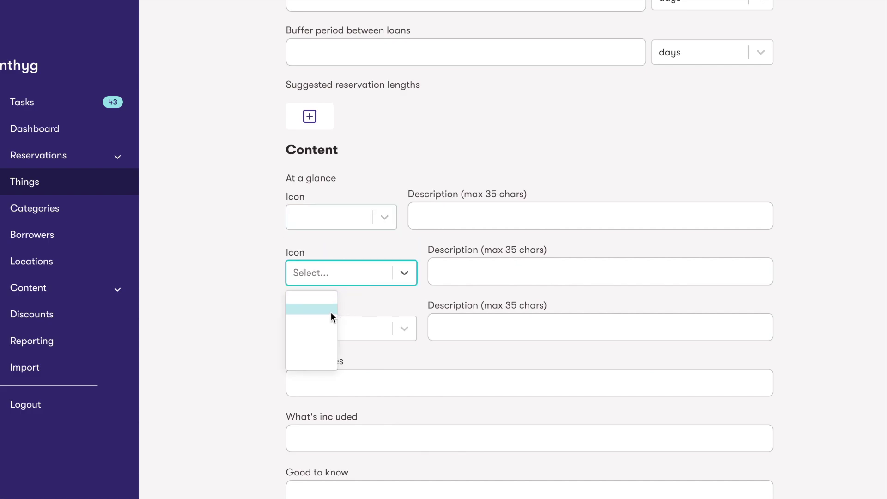
pyautogui.click(325, 319)
pyautogui.click(358, 328)
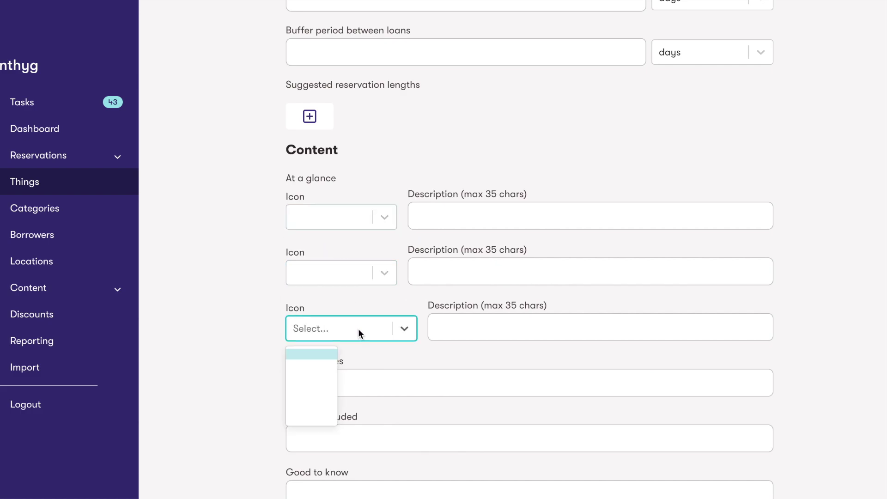
pyautogui.click(314, 404)
# Step: Describe the three At a glance entries, in order, as "Fun for all the family", "Can't be eaten" and "Very difficult"
pyautogui.click(500, 211)
pyautogui.write('Fun for all')
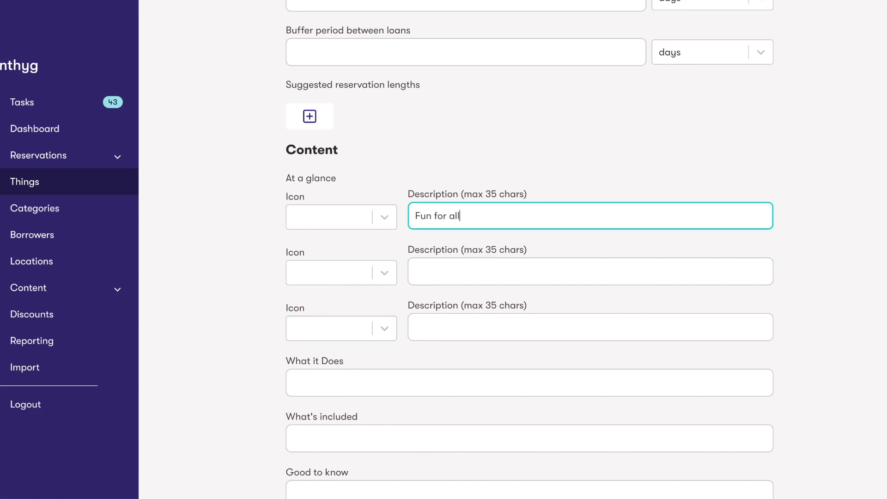
pyautogui.write(' the fimily')
pyautogui.press('Tab')
pyautogui.press('Tab')
pyautogui.write("Can't")
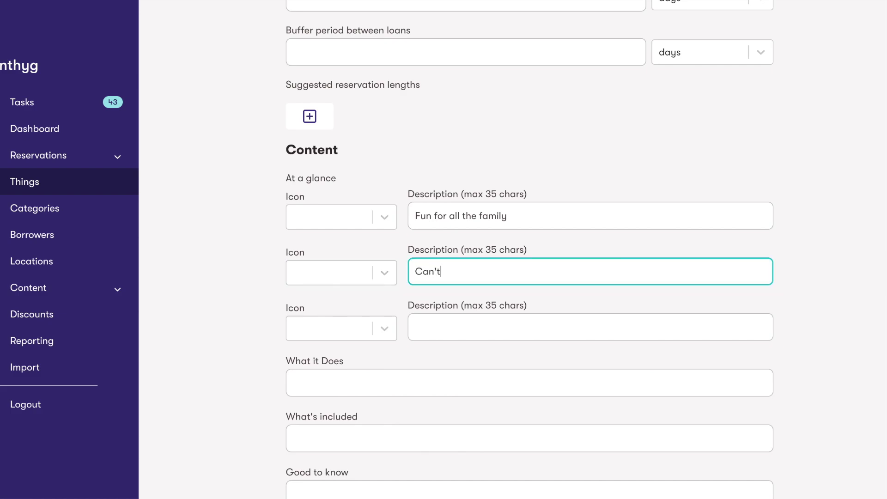
pyautogui.write(' be eaten')
pyautogui.press('Tab')
pyautogui.press('Tab')
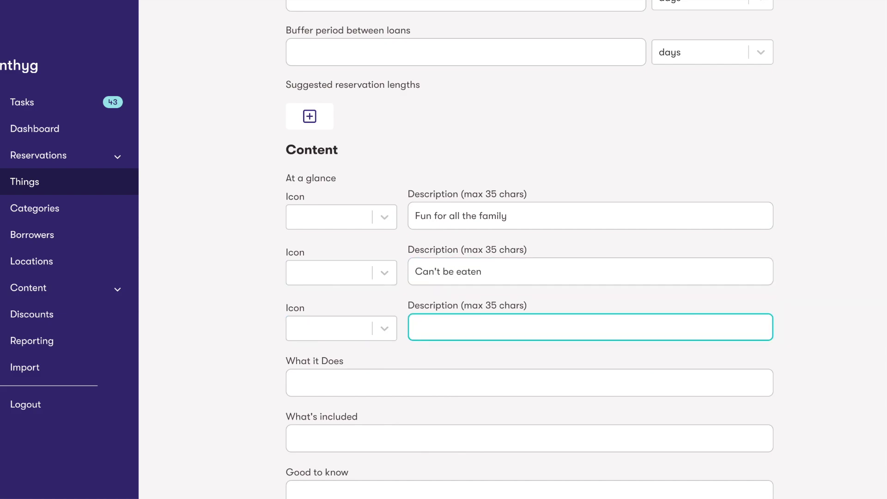
pyautogui.write('Very difficult')
# Step: Fill in What it Does with the text "Here's what it does!"
pyautogui.scroll(-2, 484, 210)
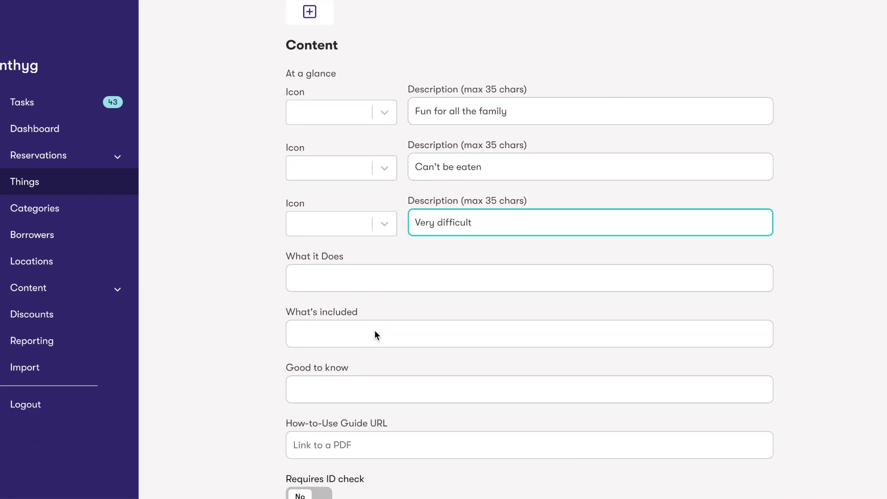
pyautogui.click(408, 283)
pyautogui.write('Her')
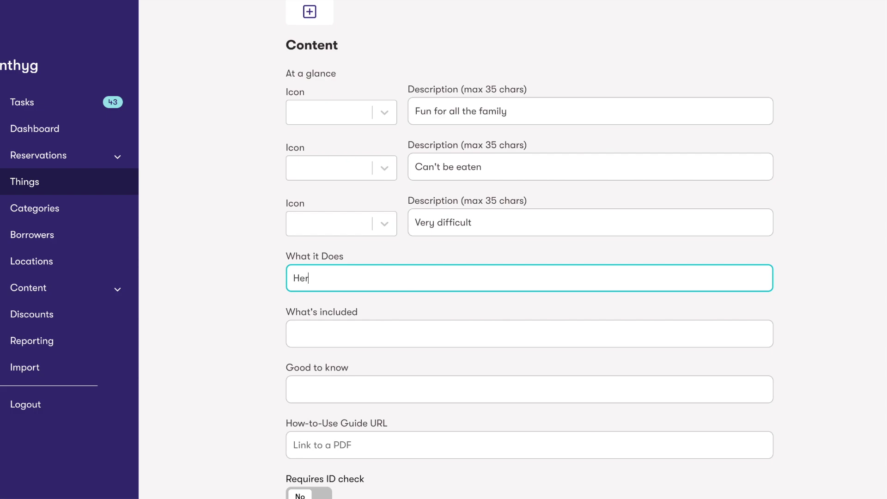
pyautogui.write("e's what it does±")
# Step: Fill in What's included with "Here's what's included!" and Good to know with "Here's what's good to know!"
pyautogui.click(294, 333)
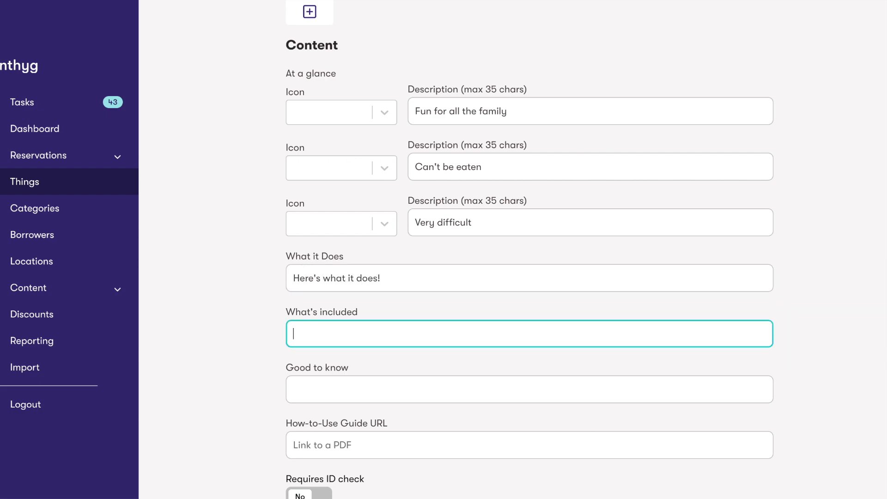
pyautogui.write("Here's what's included")
pyautogui.hotkey('shift', 'Tab')
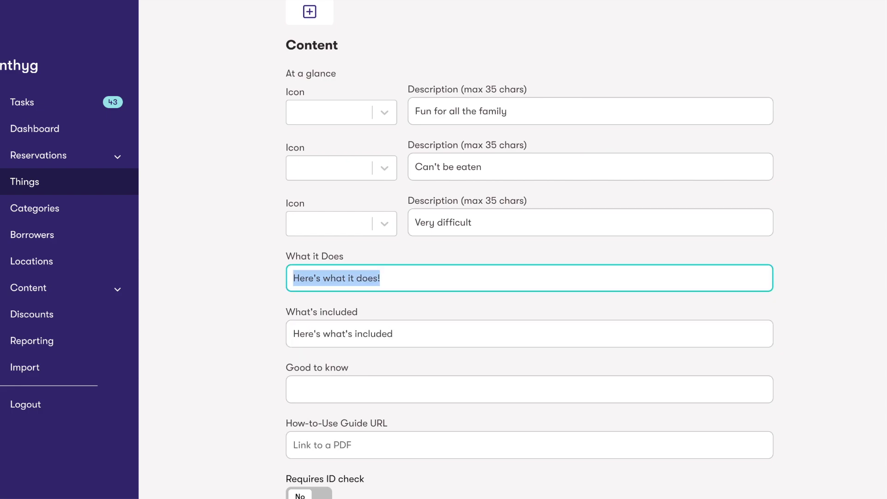
pyautogui.click(421, 337)
pyautogui.write('!')
pyautogui.press('Tab')
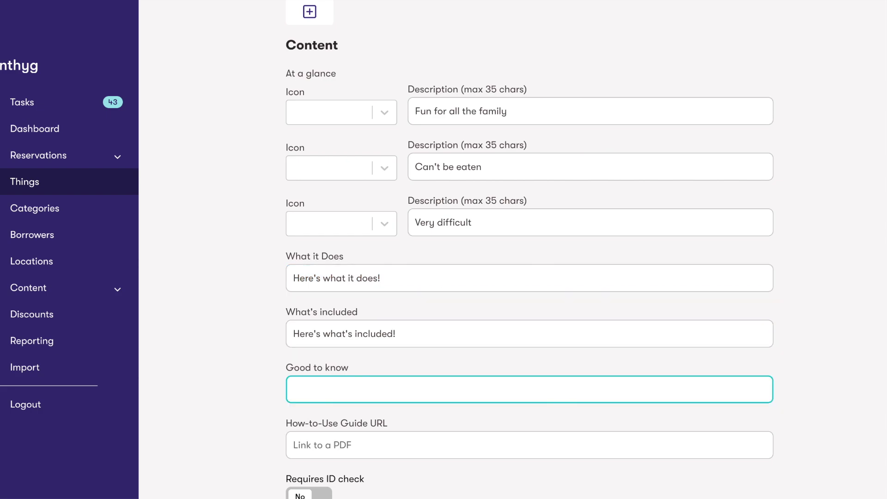
pyautogui.write("Here's what's good to know!")
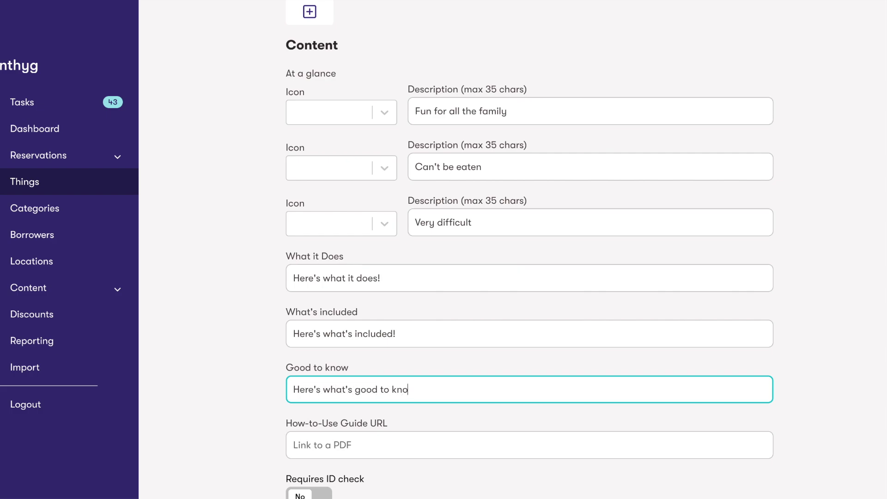
pyautogui.scroll(-3, 425, 276)
pyautogui.click(426, 276)
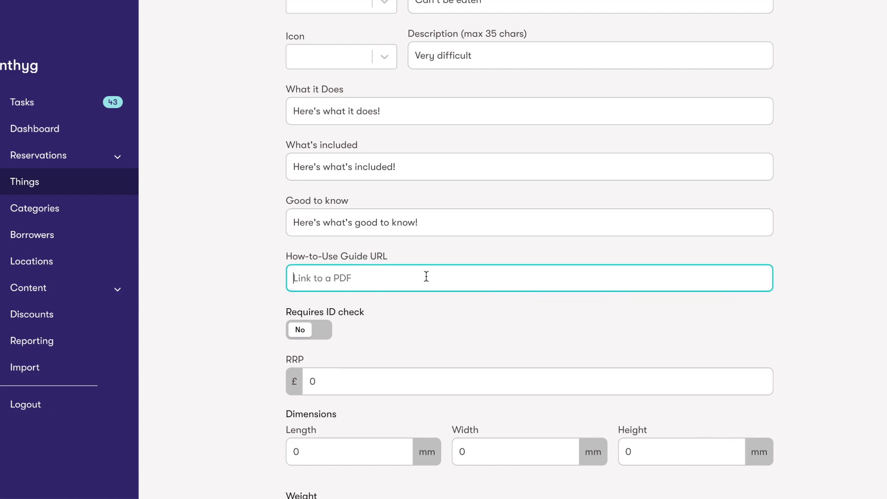
pyautogui.scroll(-1, 438, 277)
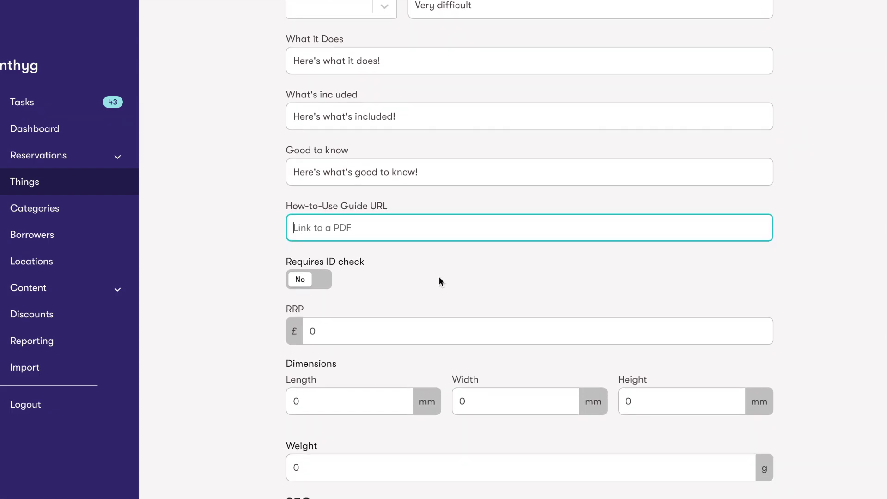
pyautogui.write('https://www.youtube.com/watch?v=7Ron6MN45LY')
# Step: Set the Thing's RRP to £17.99, with the ID check requirement set to No
pyautogui.scroll(-1, 438, 280)
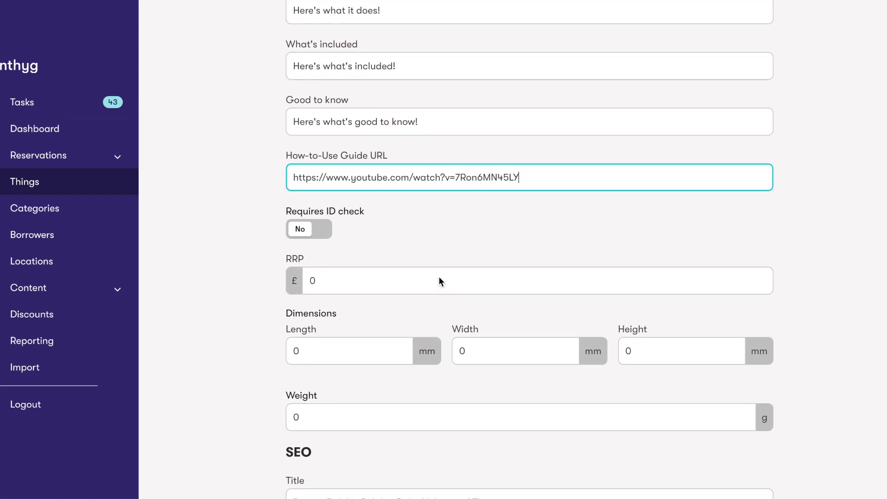
pyautogui.click(303, 231)
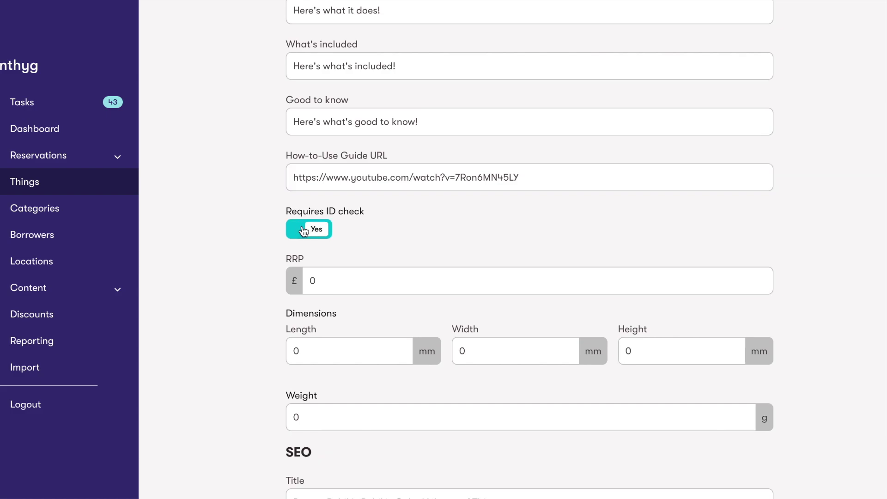
pyautogui.click(303, 231)
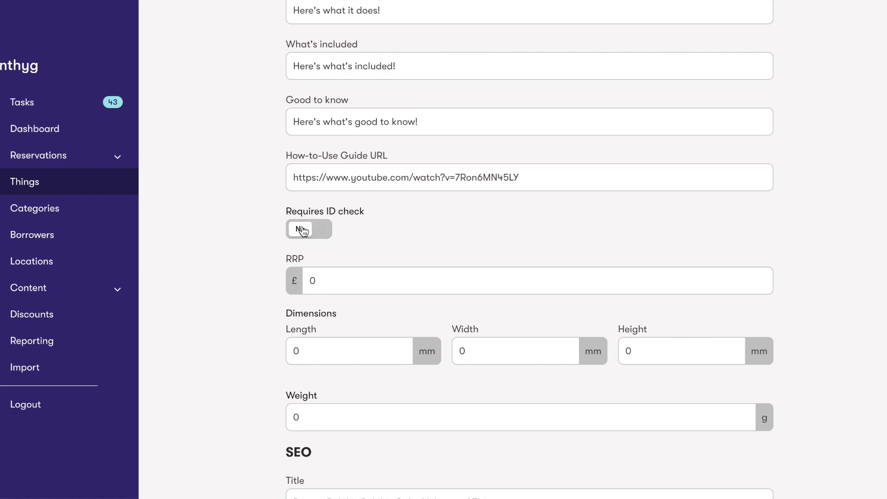
pyautogui.click(332, 283)
pyautogui.write('17.')
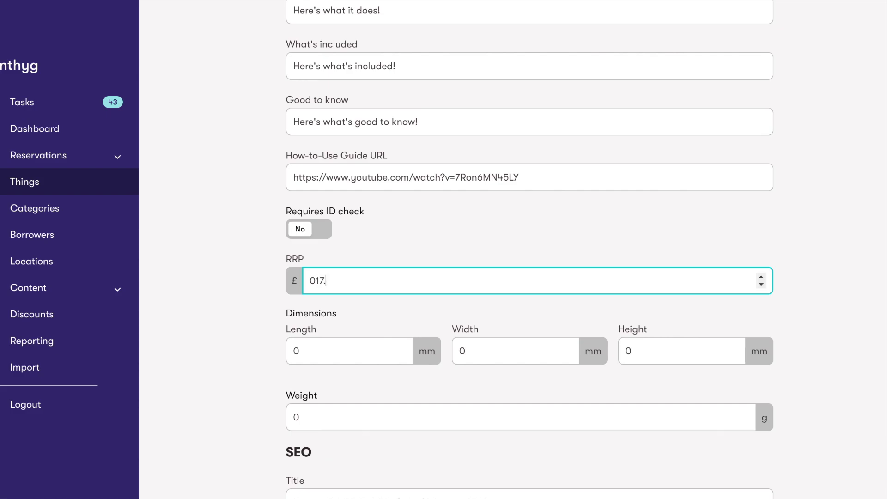
pyautogui.write('99')
pyautogui.press('BackSpace')
# Step: Set the Thing's length to 575 mm in the dimensions
pyautogui.click(336, 356)
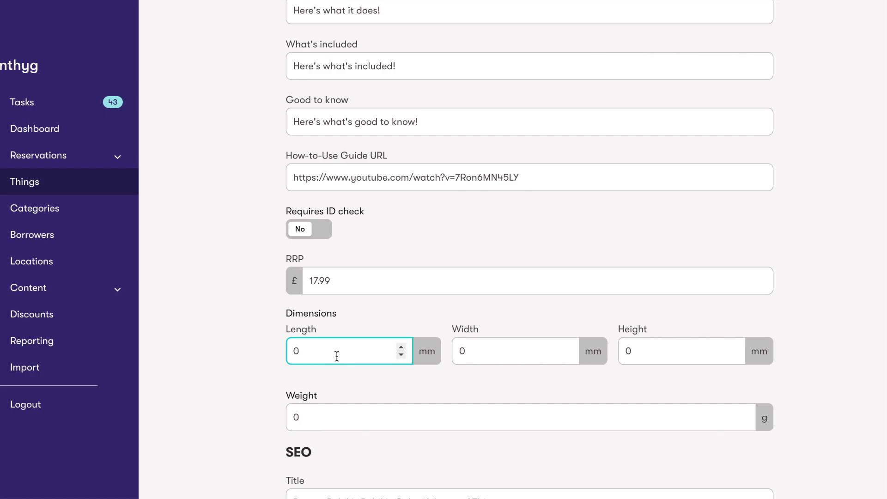
pyautogui.press('BackSpace')
pyautogui.write('2')
pyautogui.press('BackSpace')
pyautogui.write('4')
pyautogui.press('BackSpace')
pyautogui.write('55')
pyautogui.press('BackSpace')
pyautogui.write('75')
# Step: Set the Thing's width to 575 mm in the dimensions
pyautogui.click(486, 354)
pyautogui.press('BackSpace')
pyautogui.write('3')
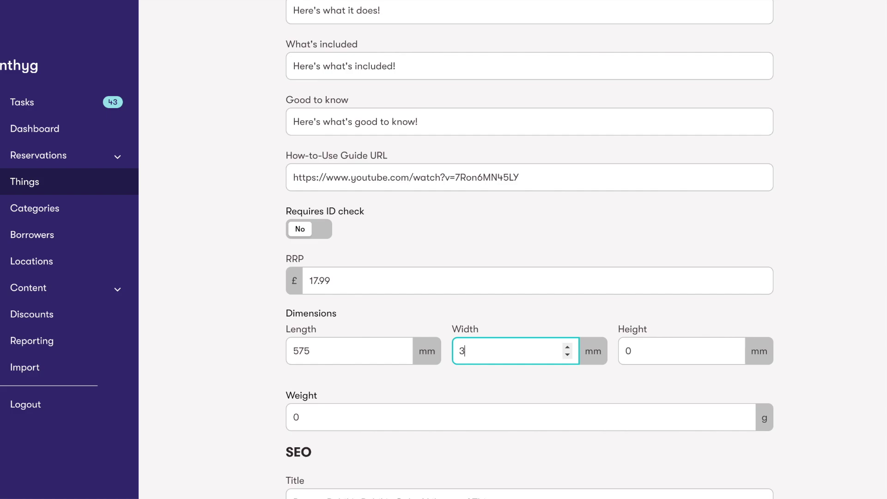
pyautogui.press('BackSpace')
pyautogui.write('55')
pyautogui.press('BackSpace')
pyautogui.write('75')
# Step: Set the Thing's height to 575 mm and its weight to 132 g
pyautogui.click(664, 361)
pyautogui.press('BackSpace')
pyautogui.write('575')
pyautogui.press('Tab')
pyautogui.write('132')
pyautogui.scroll(-4, 663, 361)
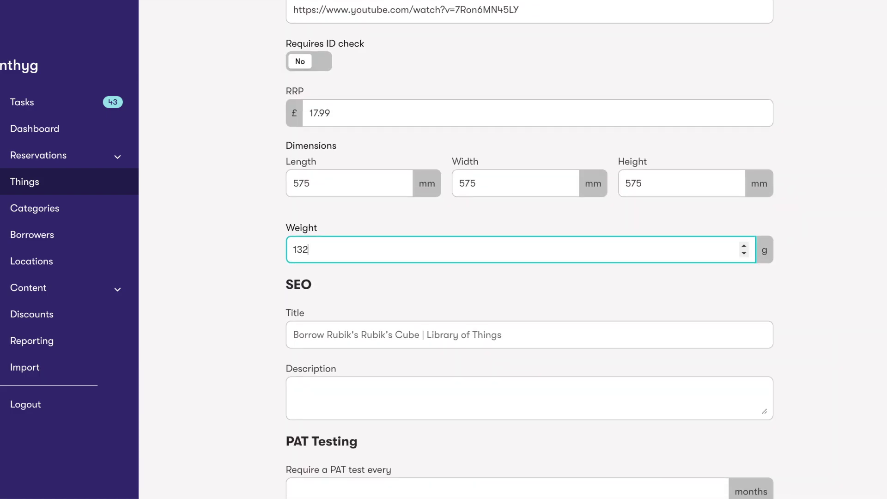
pyautogui.press('Tab')
pyautogui.scroll(-2, 434, 354)
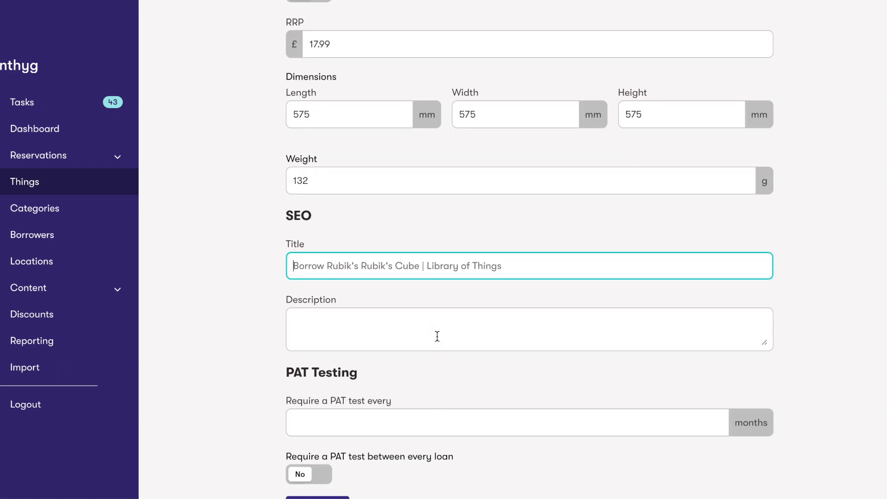
# Step: Set the SEO title to "This is the SEO title for Rubik's Cube | Keyword Keyword Keyword"
pyautogui.write('This is the SEO title for Rub')
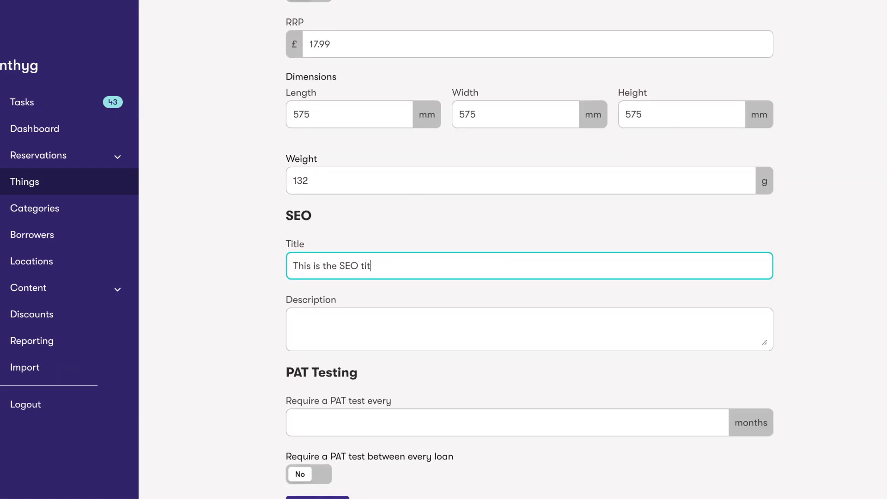
pyautogui.write("ik's Cubs")
pyautogui.press('BackSpace')
pyautogui.write('e')
pyautogui.write(' | Keyw')
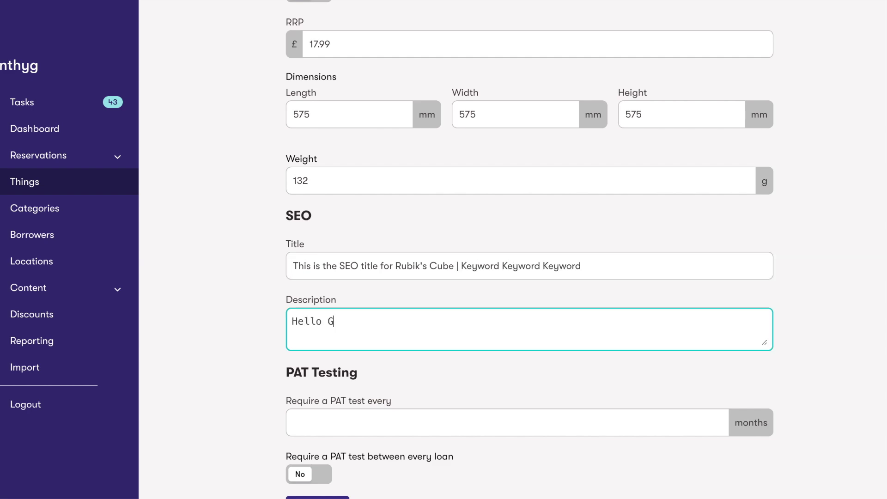
# Step: Set the SEO description to "Hello Google, please see this."
pyautogui.write('oogle, please ')
pyautogui.write('see this')
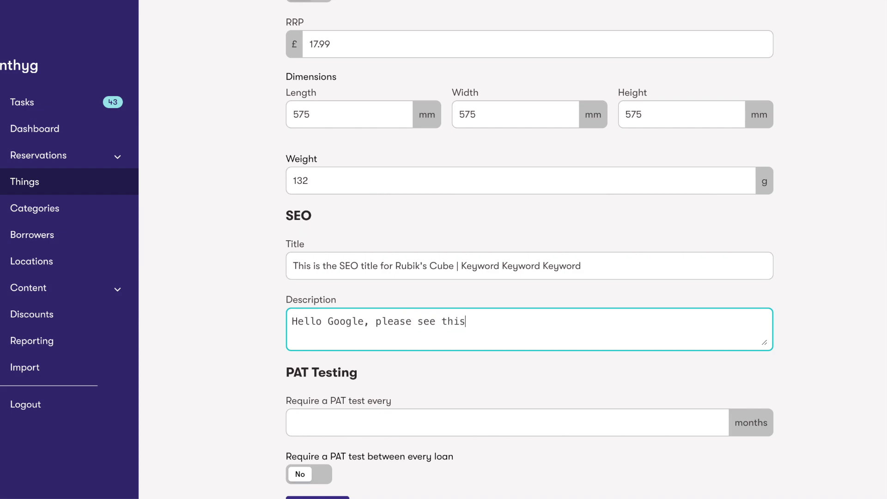
pyautogui.write('.')
# Step: Add an image of the Rubik's Cube to the Thing and save the Thing
pyautogui.scroll(-2, 529, 249)
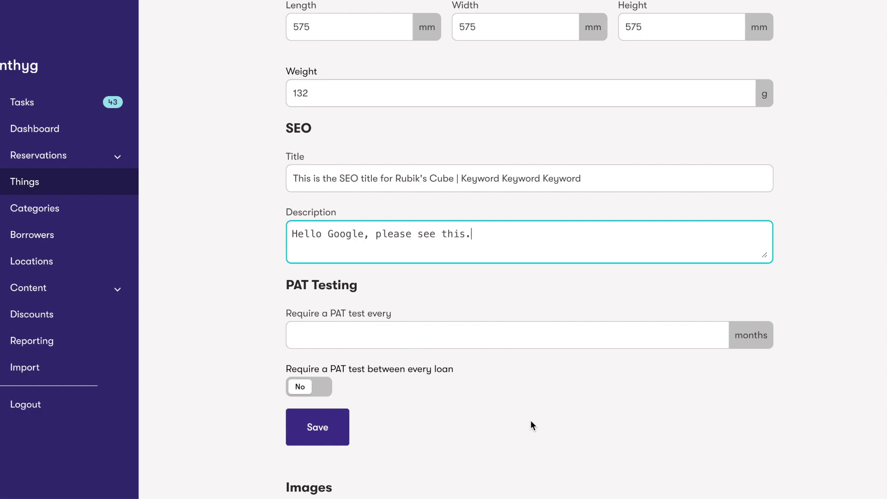
pyautogui.scroll(-2, 530, 420)
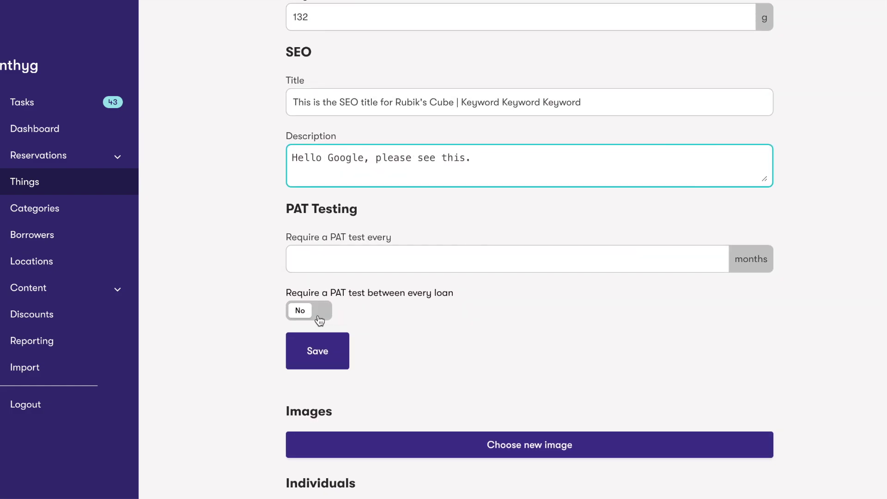
pyautogui.scroll(-2, 317, 319)
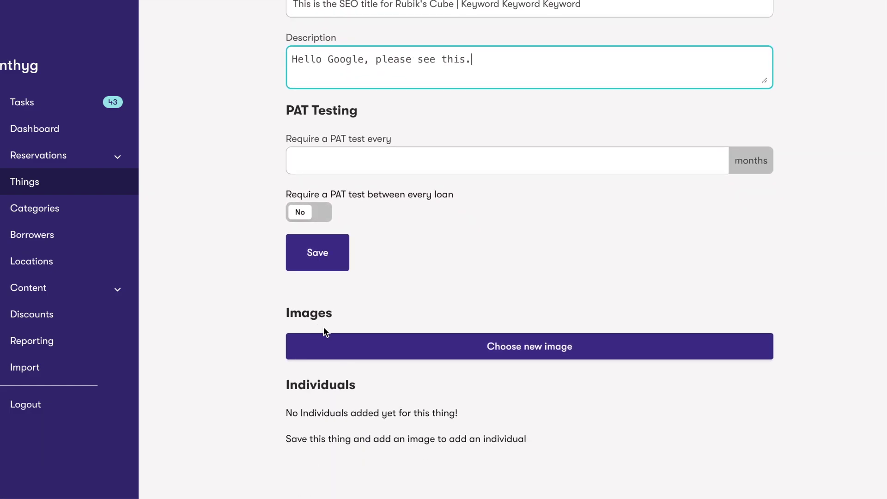
pyautogui.click(325, 342)
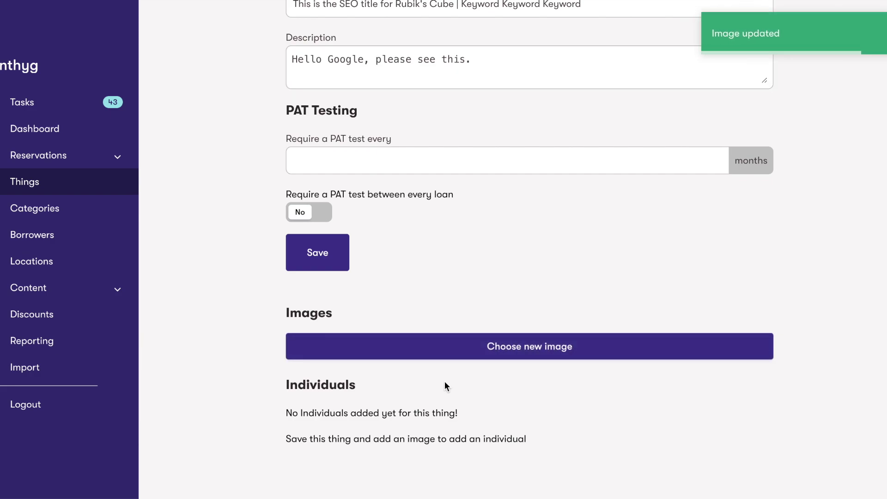
pyautogui.click(324, 257)
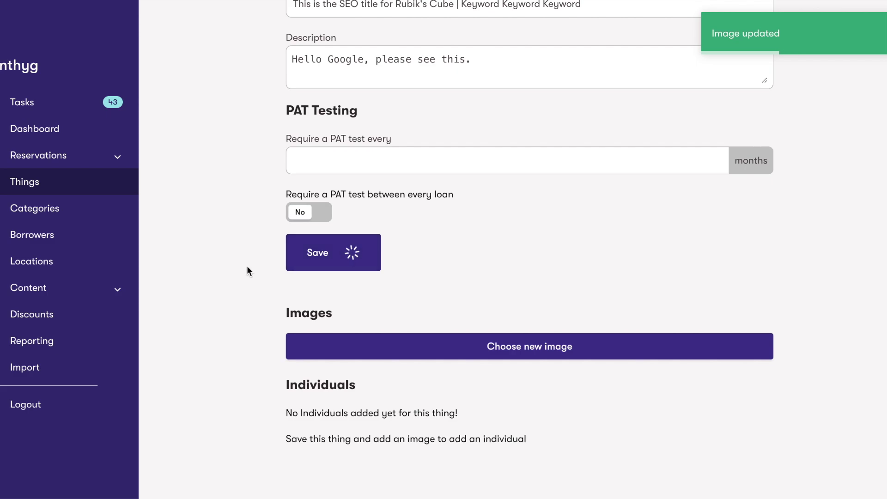
pyautogui.scroll(-3, 247, 268)
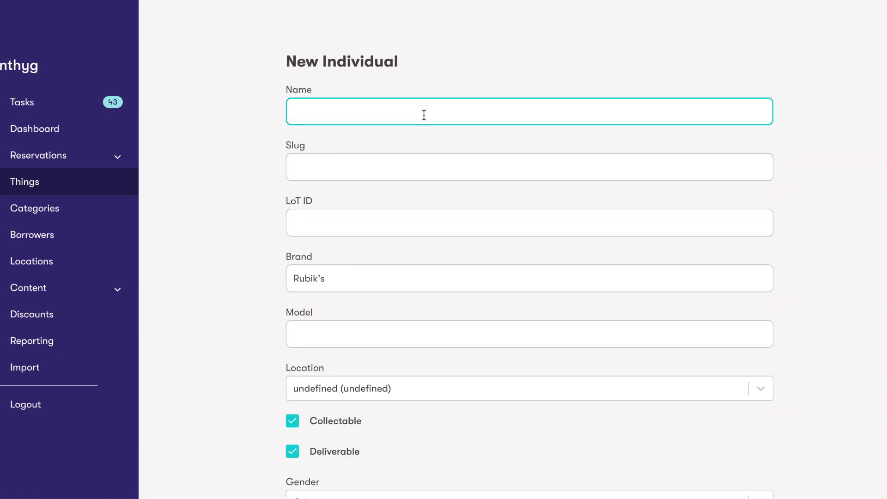
pyautogui.write('Rpnn')
pyautogui.press('BackSpace')
pyautogui.press('BackSpace')
pyautogui.press('BackSpace')
pyautogui.write('onnio')
pyautogui.hotkey('ctrl', 'a')
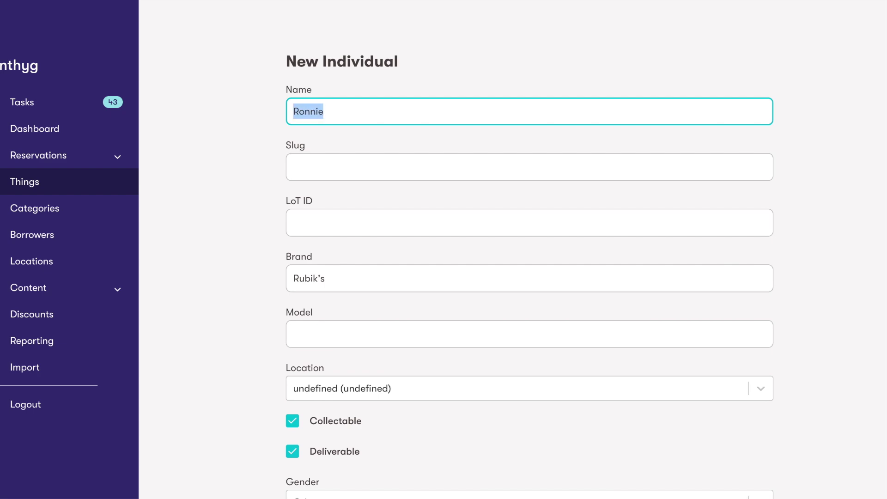
# Step: Give the new individual the name SP-167, the slug sp-167 and the LoT ID SP-167
pyautogui.write('SP-')
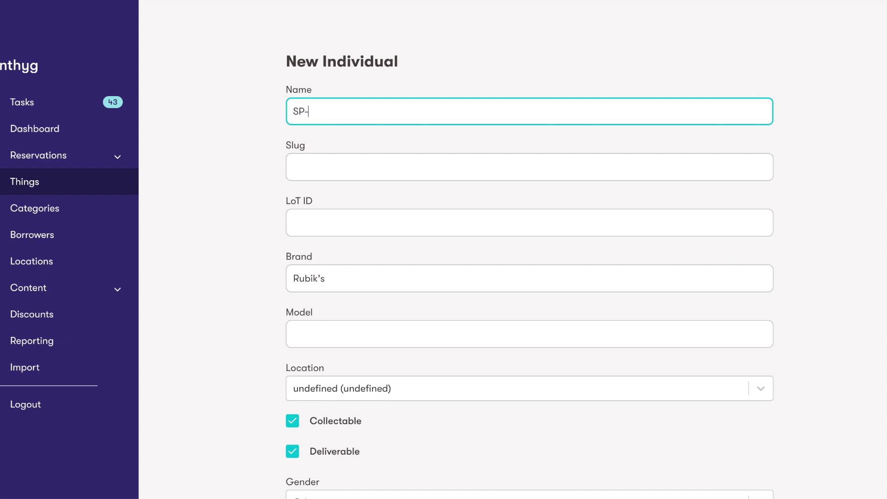
pyautogui.write('167')
pyautogui.press('Tab')
pyautogui.write('sp-167')
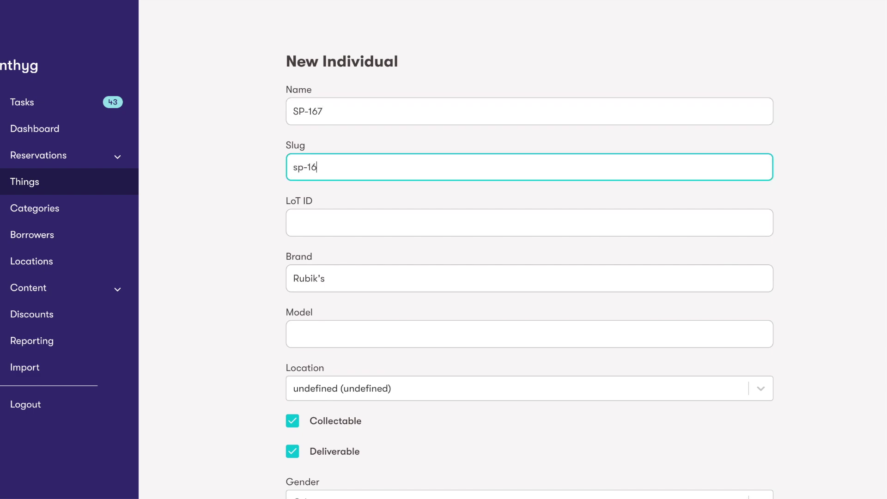
pyautogui.press('Tab')
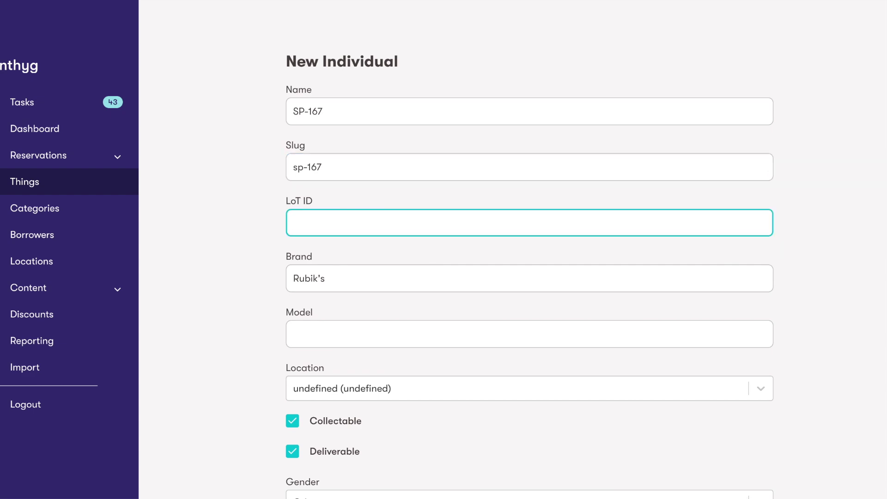
pyautogui.write('SP-167')
# Step: Assign the individual to the location Splott Y Sblot (Splott Railway Gardens), leaving the model empty
pyautogui.scroll(-1, 342, 251)
pyautogui.click(326, 287)
pyautogui.scroll(-1, 327, 287)
pyautogui.scroll(-1, 326, 285)
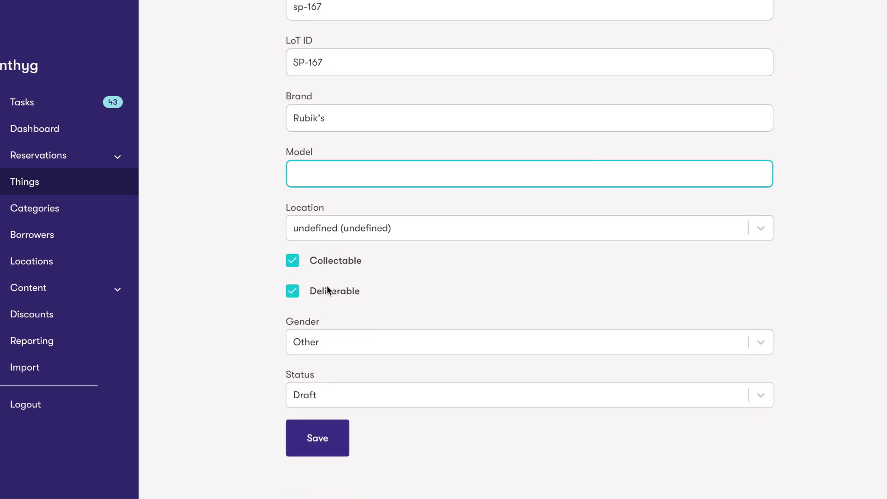
pyautogui.click(371, 229)
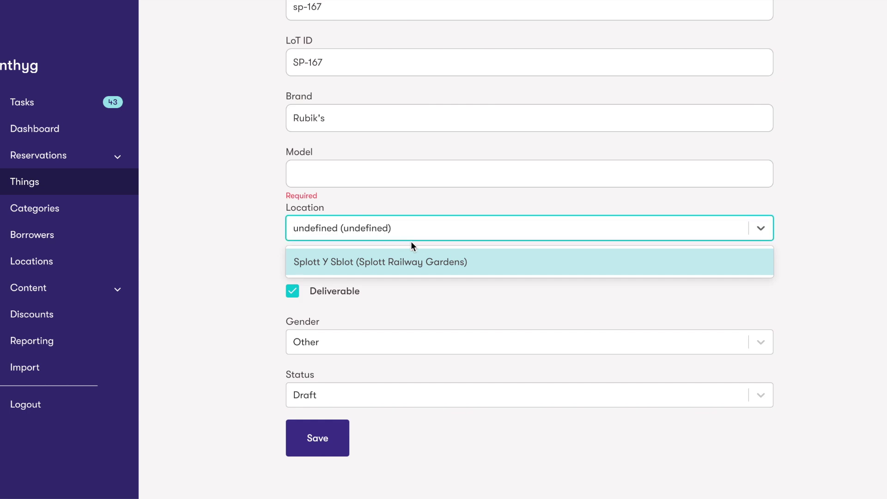
pyautogui.click(408, 260)
pyautogui.click(345, 178)
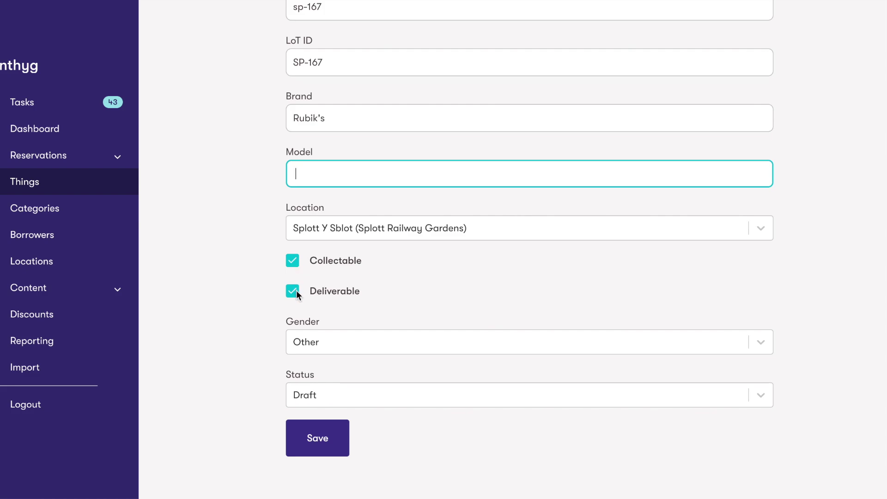
# Step: Set the individual's status to Active and save the individual
pyautogui.click(397, 401)
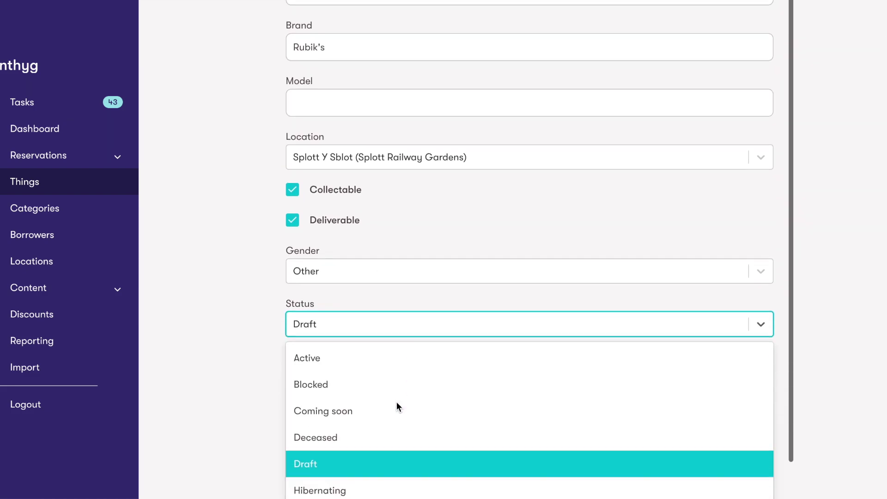
pyautogui.click(383, 356)
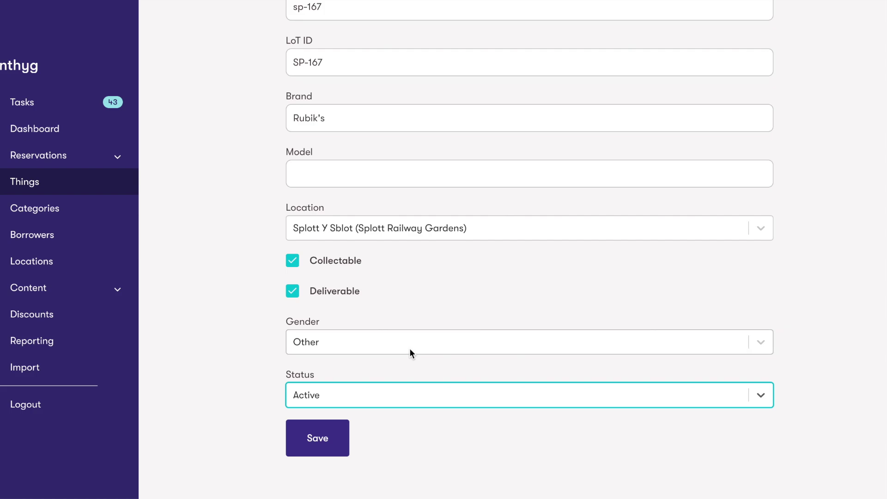
pyautogui.click(321, 448)
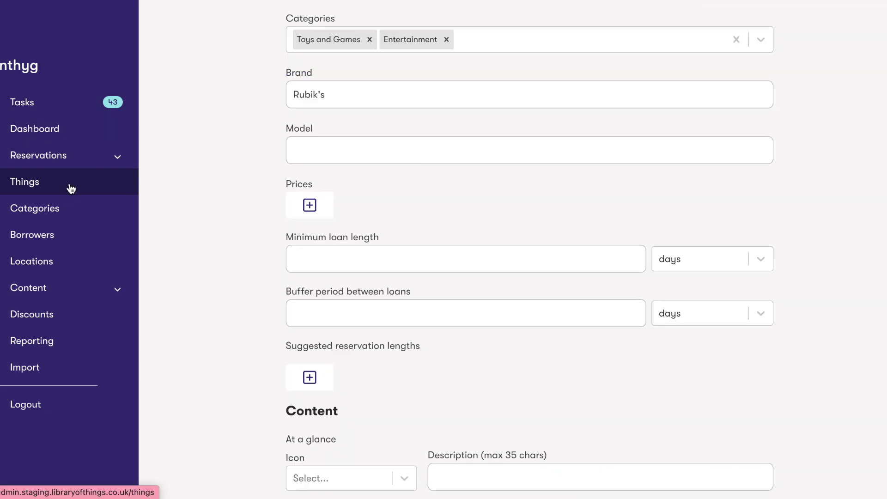
# Step: Return to the list of Things and search it for "rubik"
pyautogui.click(71, 188)
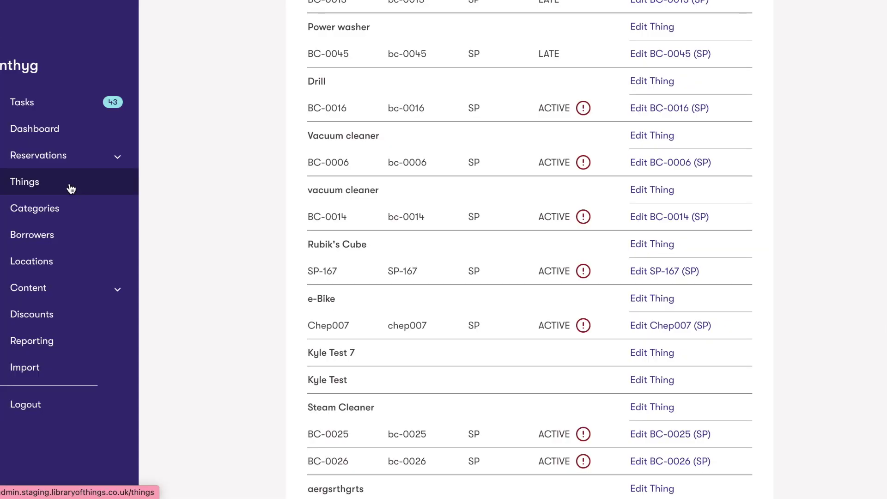
pyautogui.click(456, 115)
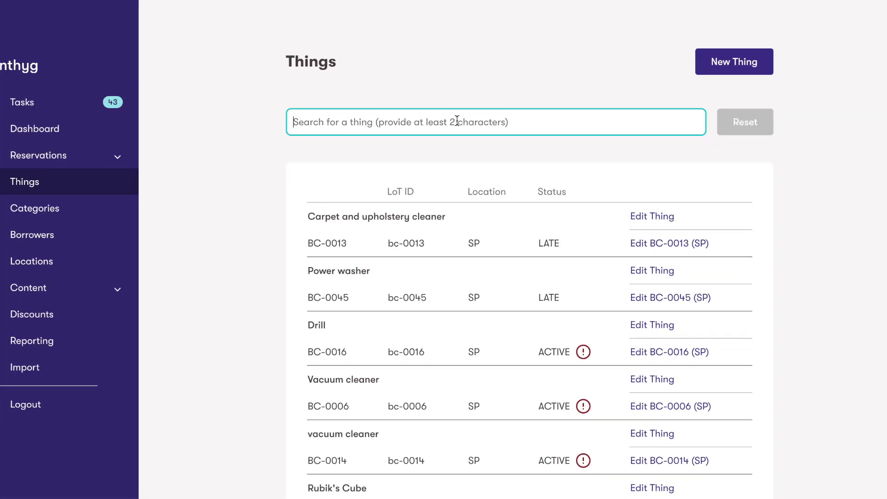
pyautogui.write('rubik')
pyautogui.hotkey('ctrl', 'a')
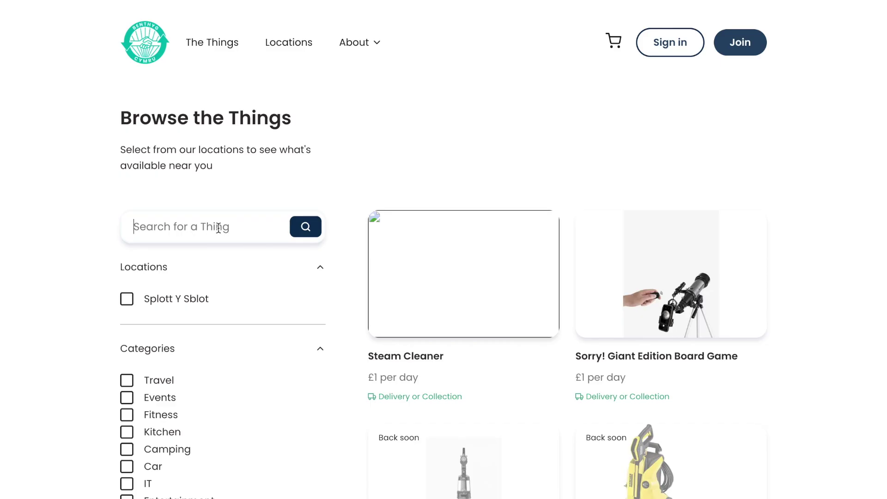
# Step: On the public Benthyg Cymru site, search for "rubik", open the Rubik's Cube listing and review its content
pyautogui.write('rubik')
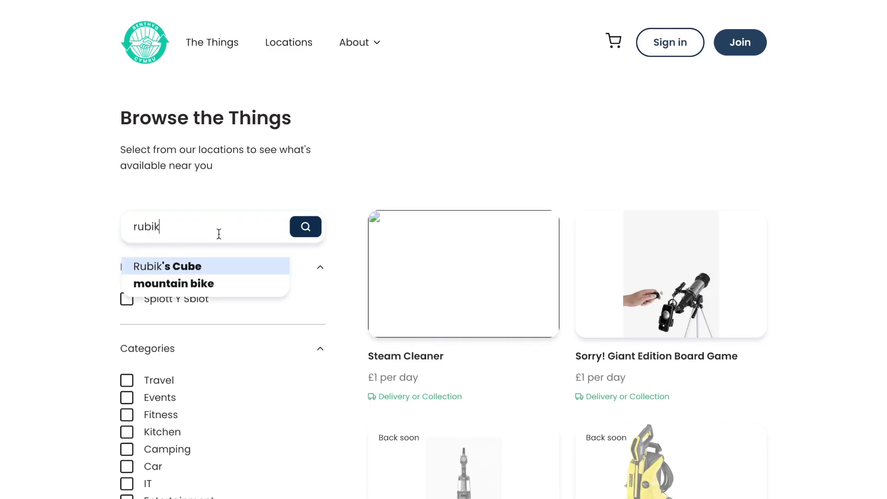
pyautogui.click(255, 272)
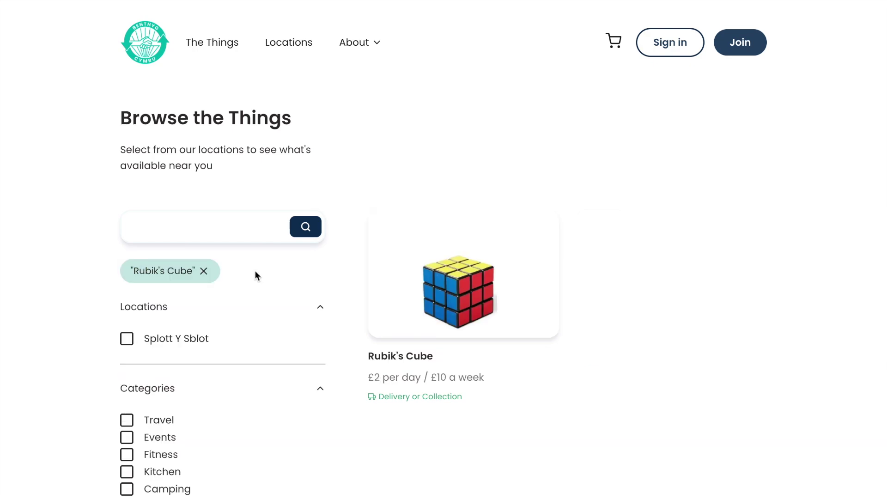
pyautogui.click(496, 281)
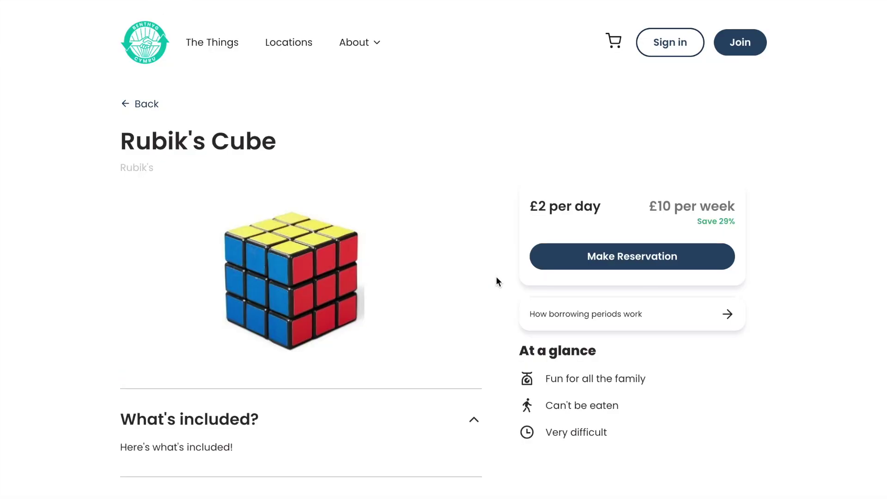
pyautogui.scroll(-2, 496, 280)
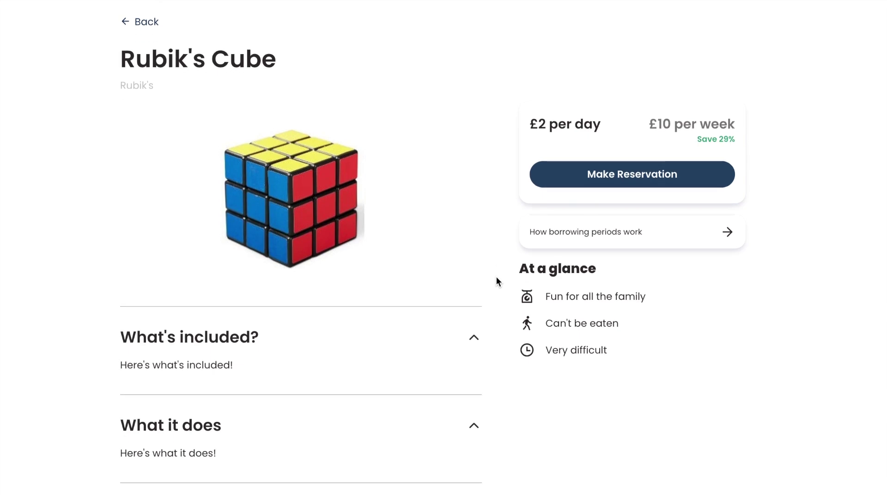
pyautogui.scroll(-4, 496, 280)
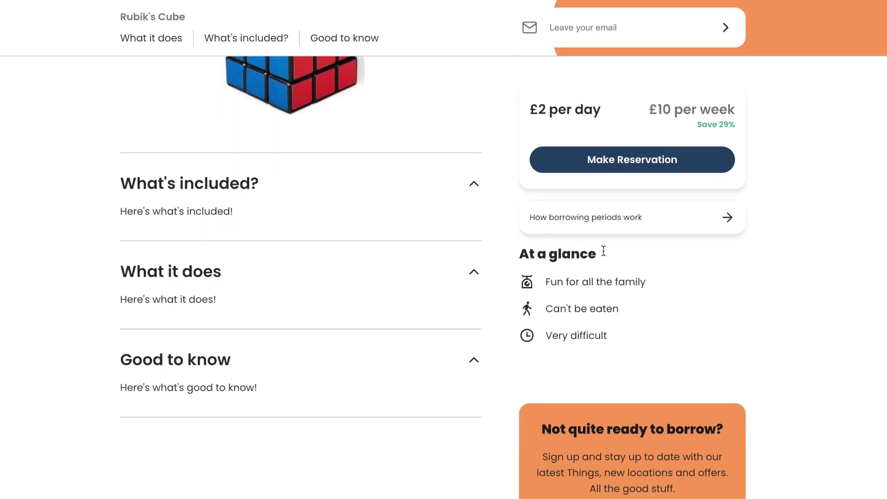
pyautogui.scroll(-2, 578, 319)
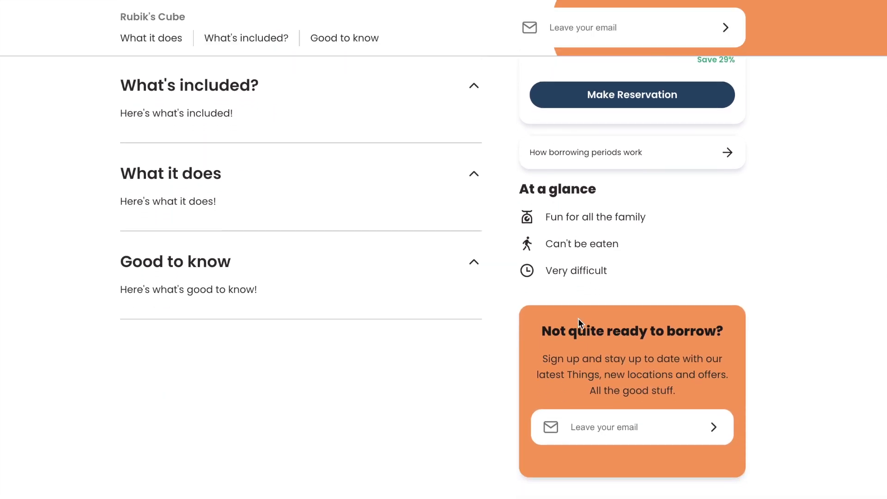
# Step: Start a reservation collected at Splott Y Sblot, from 24 October to 26 October, and check its cost
pyautogui.scroll(6, 578, 319)
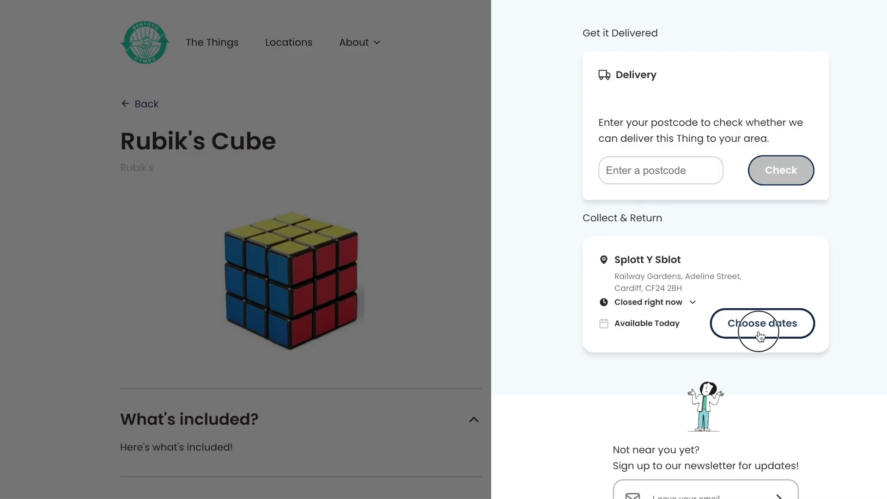
pyautogui.click(731, 329)
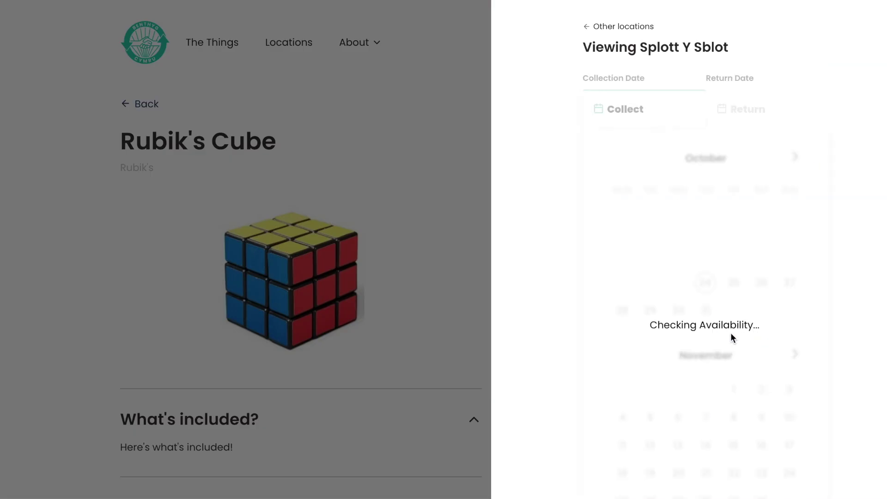
pyautogui.click(699, 290)
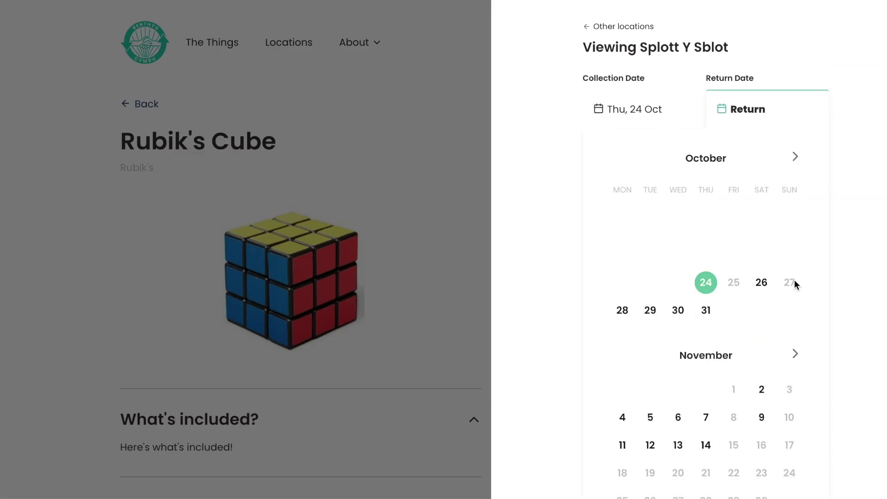
pyautogui.click(758, 283)
pyautogui.scroll(-6, 753, 286)
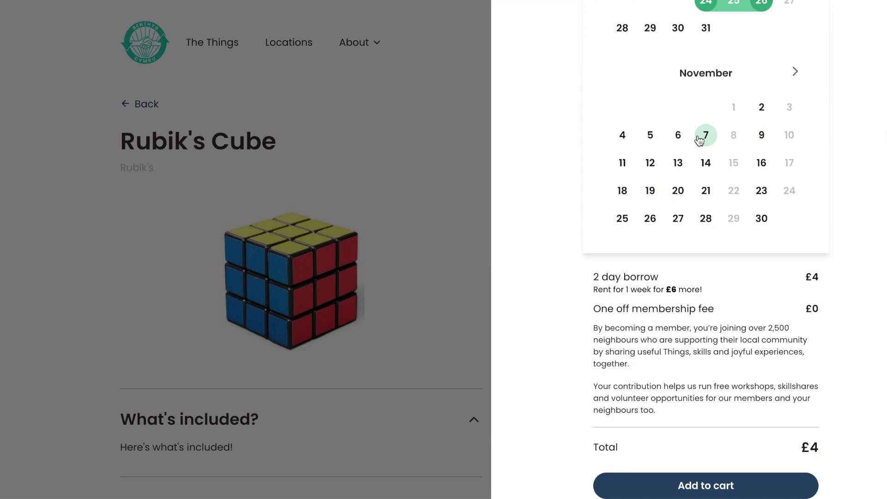
# Step: Change the reservation's return date to 31 October and add the reservation to the cart
pyautogui.scroll(1, 700, 136)
pyautogui.click(705, 54)
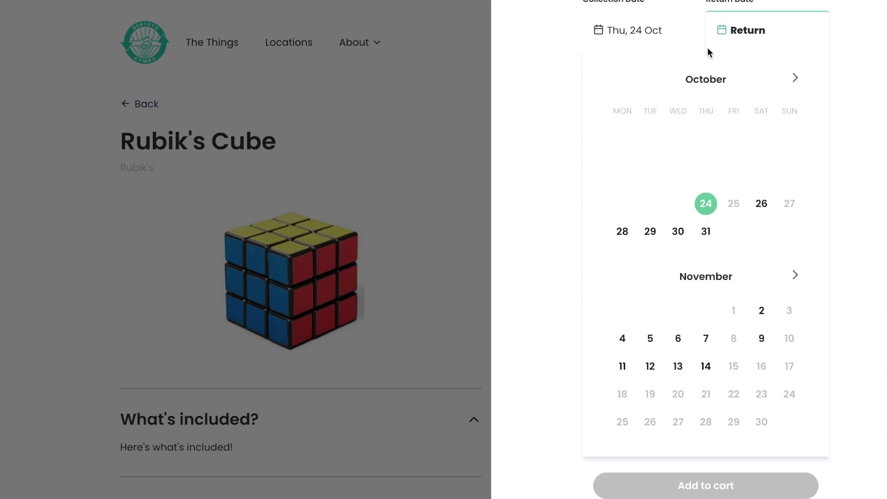
pyautogui.click(706, 235)
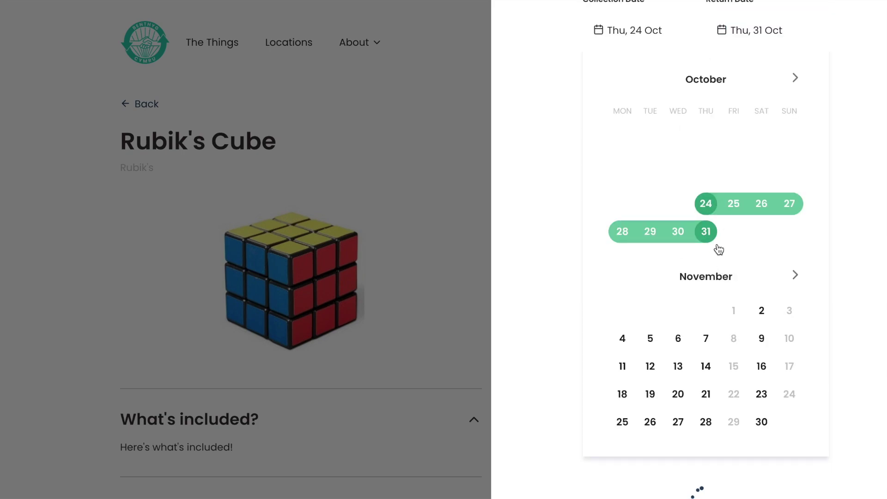
pyautogui.scroll(-4, 737, 263)
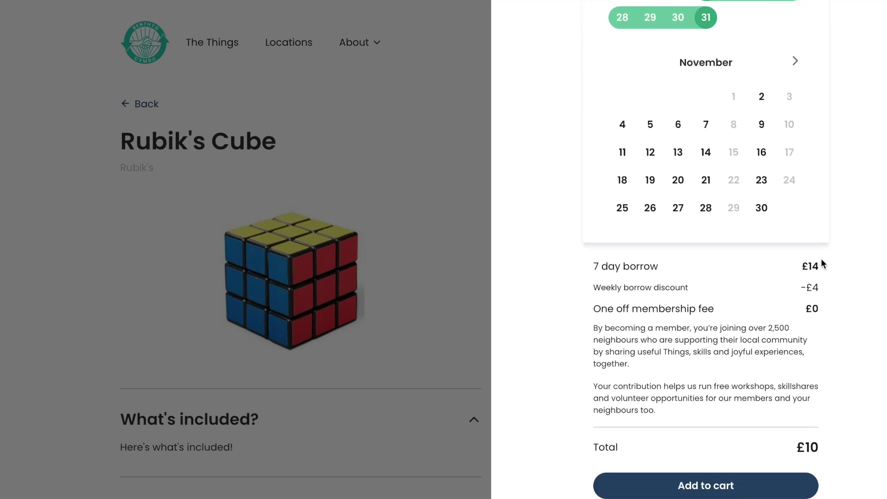
pyautogui.scroll(-2, 776, 246)
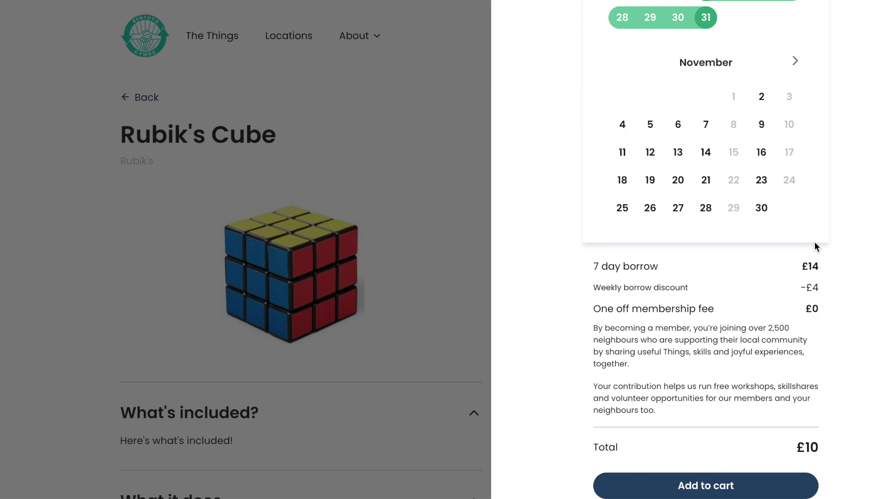
pyautogui.click(755, 486)
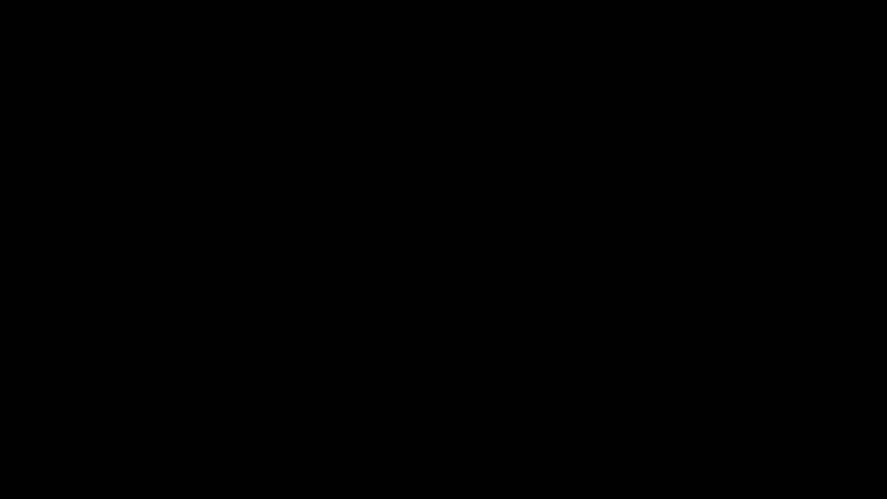